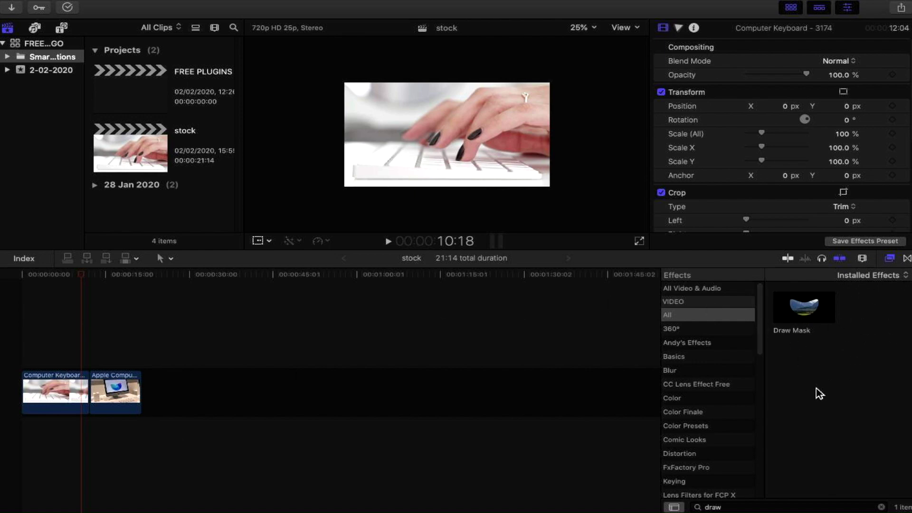
- Clear the effects search and show the LenoFX Flat Transitions collection in the Transitions browser
left_click(732, 508)
key("BackSpace")
key("BackSpace")
key("BackSpace")
key("BackSpace")
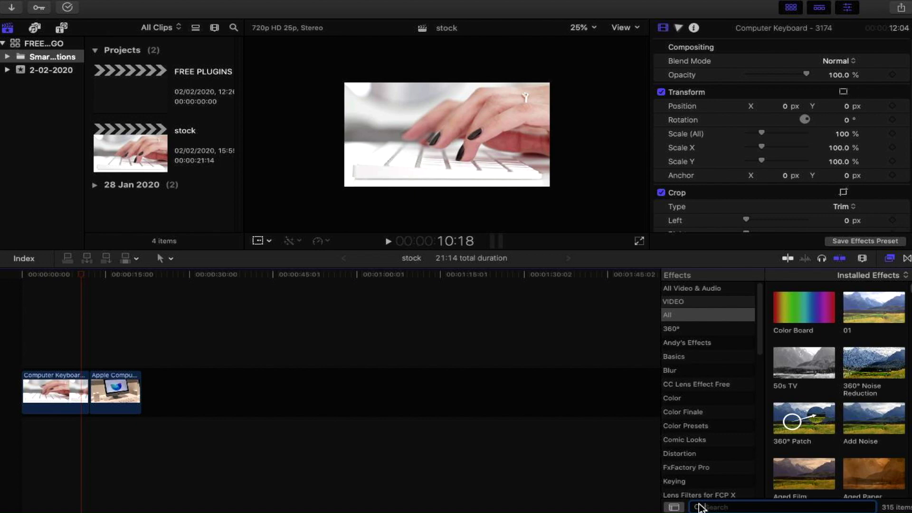
left_click(907, 259)
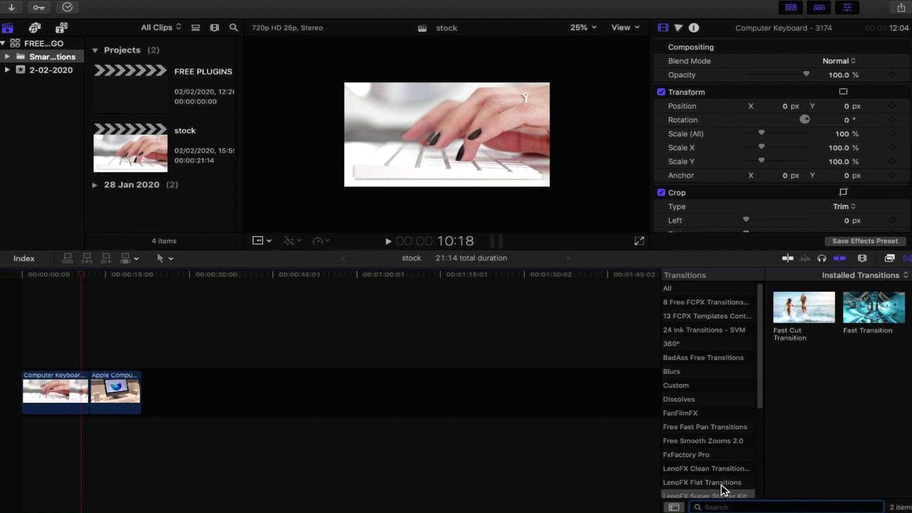
left_click(702, 482)
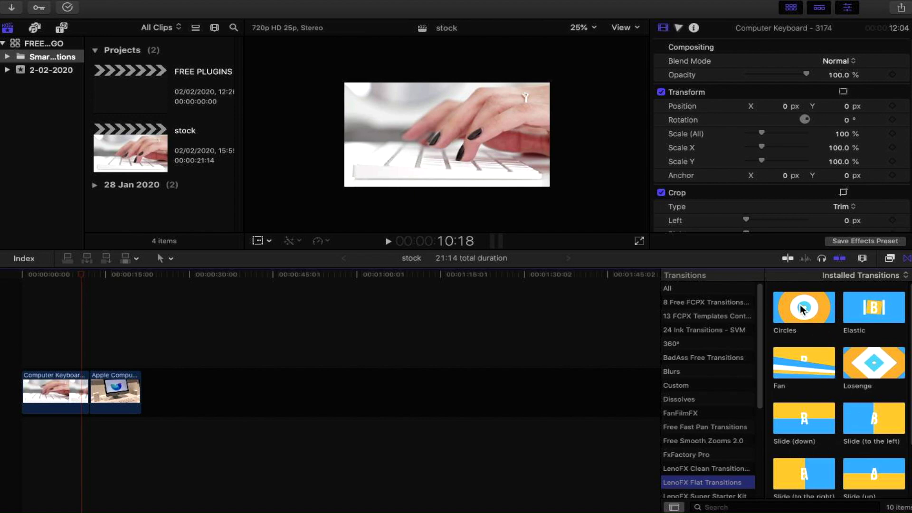
mouse_move(807, 316)
- Copy the keyboard and Apple computer clips and paste them after the existing clips
left_click_drag(157, 430, 18, 364)
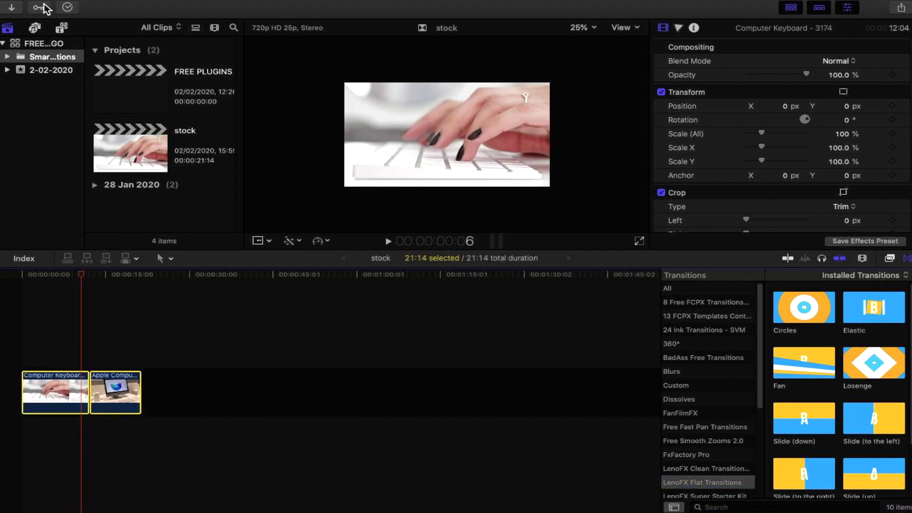
left_click(130, 3)
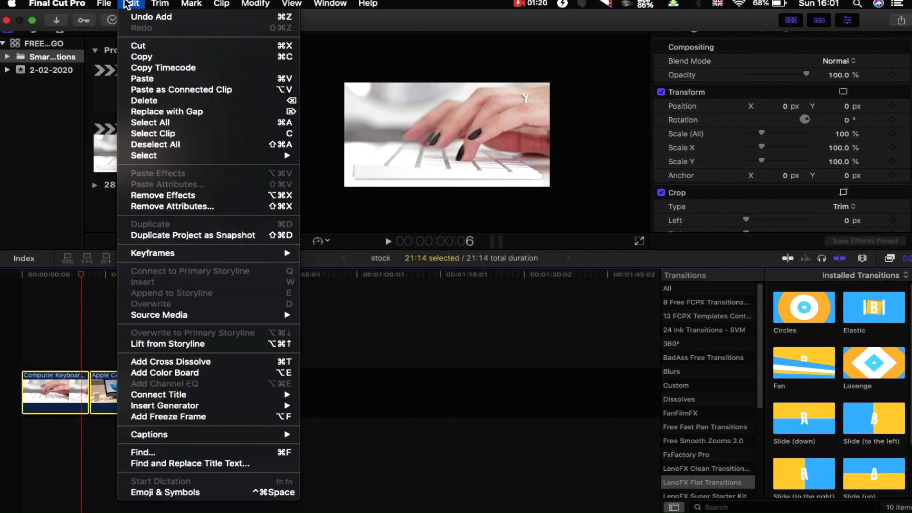
left_click(152, 57)
left_click(152, 279)
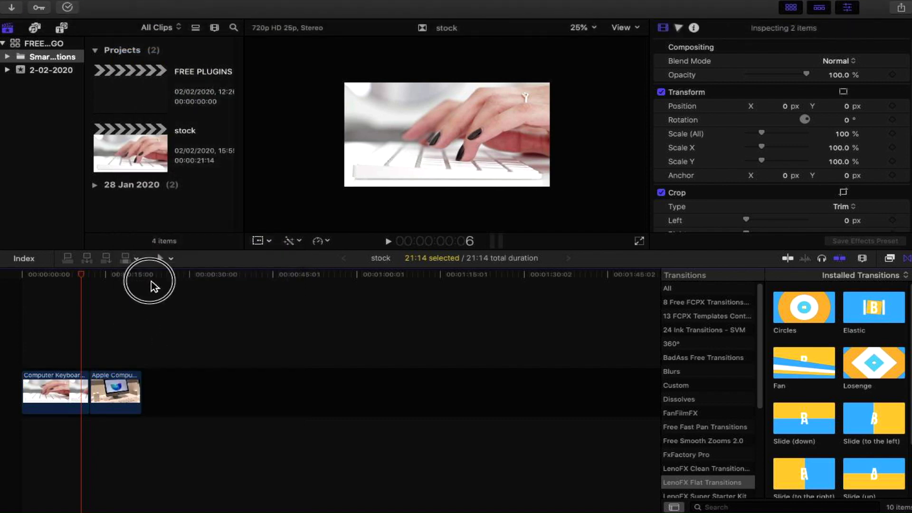
left_click(144, 280)
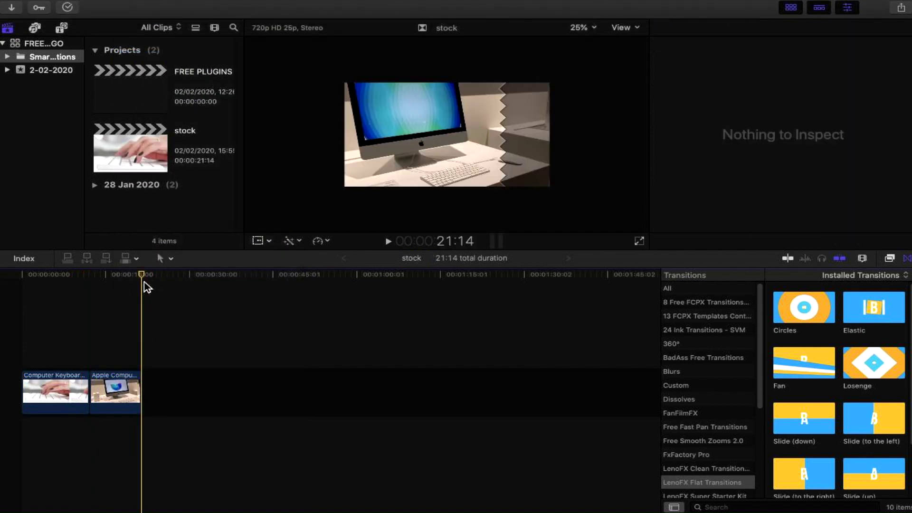
key("super+v")
key("super+v")
key("super+v")
key("super+v")
key("super+v")
key("super+v")
key("super+v")
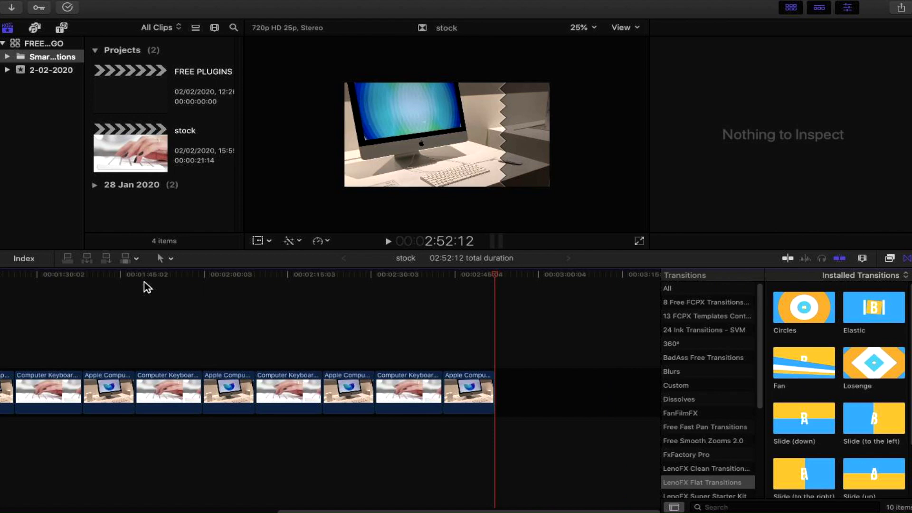
scroll(113, 349, "left", 10)
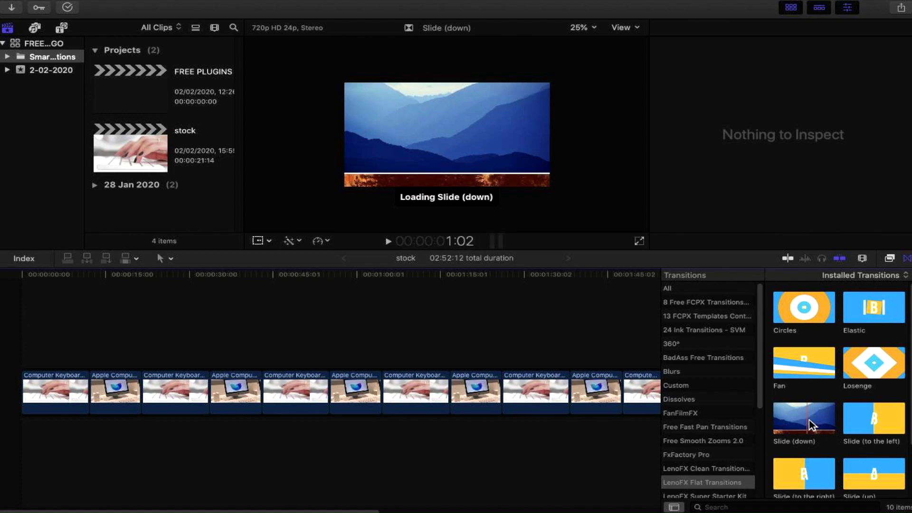
- Drop Slide (down) between the first clips, accepting the ripple trim to create it
left_click_drag(811, 424, 121, 391)
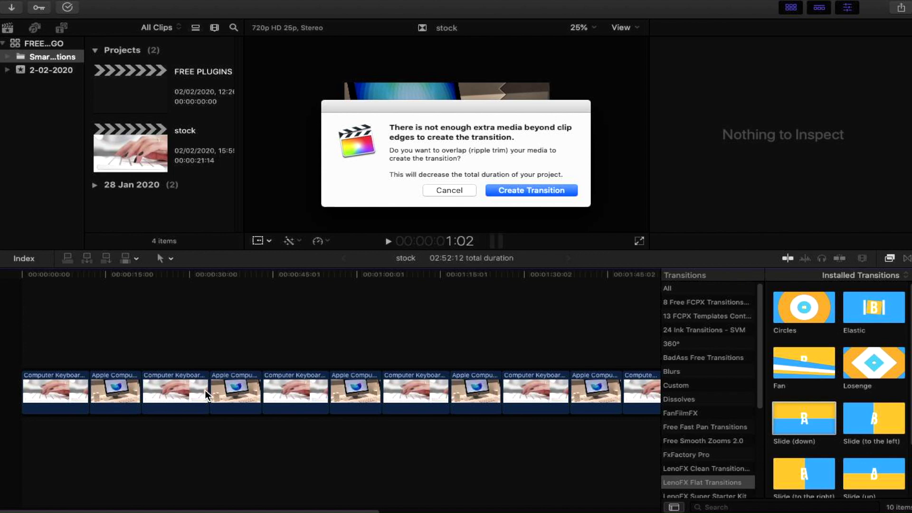
left_click(530, 190)
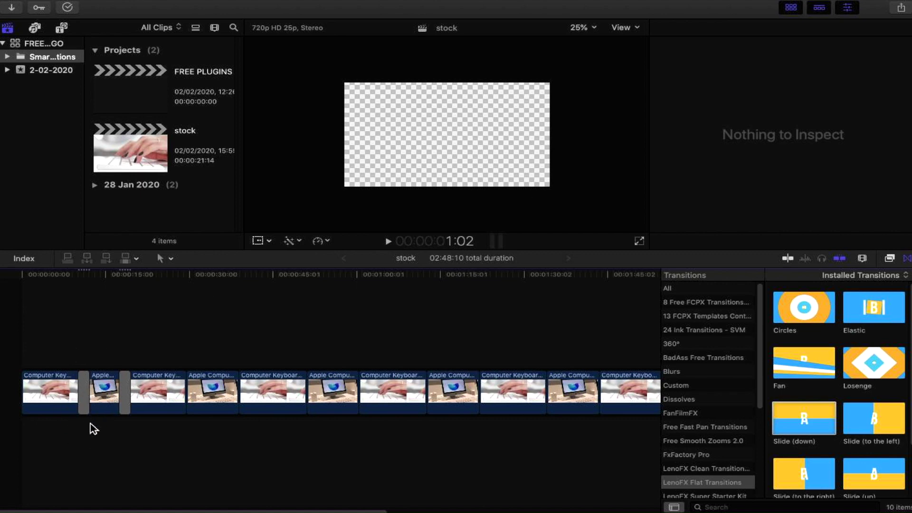
left_click(72, 341)
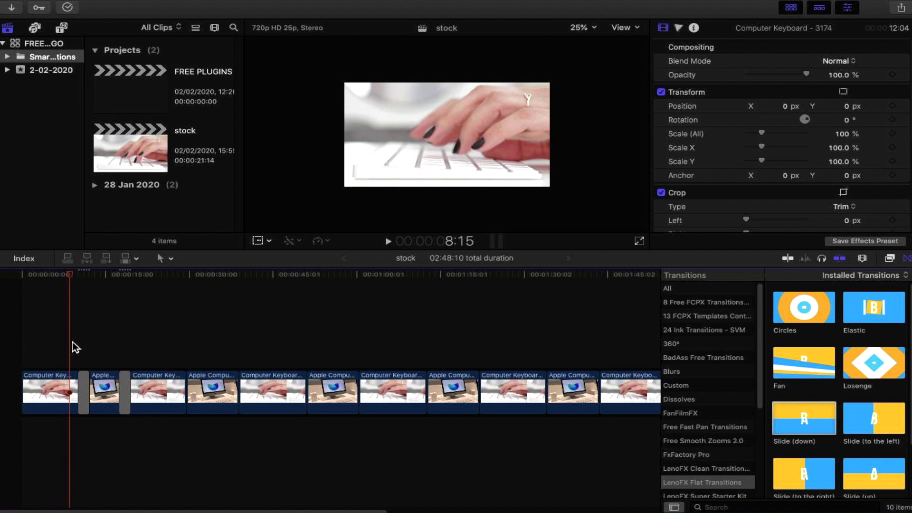
key("space")
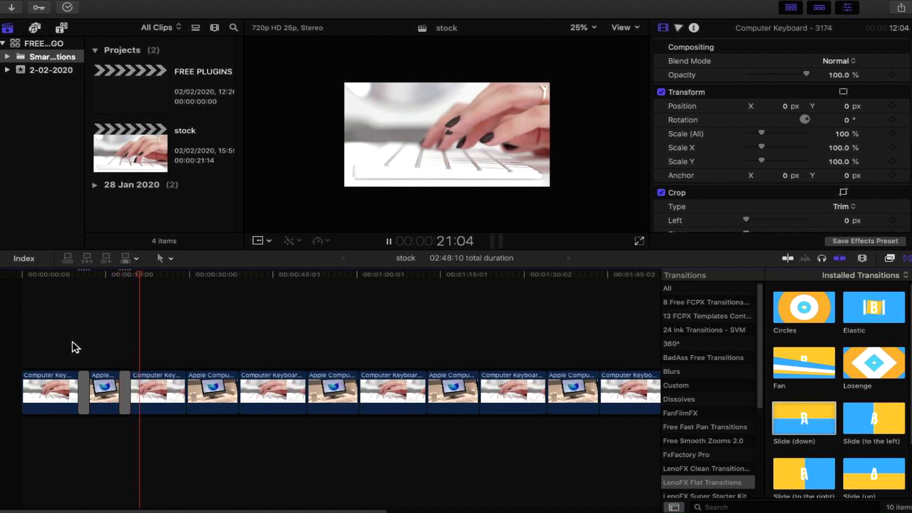
key("space")
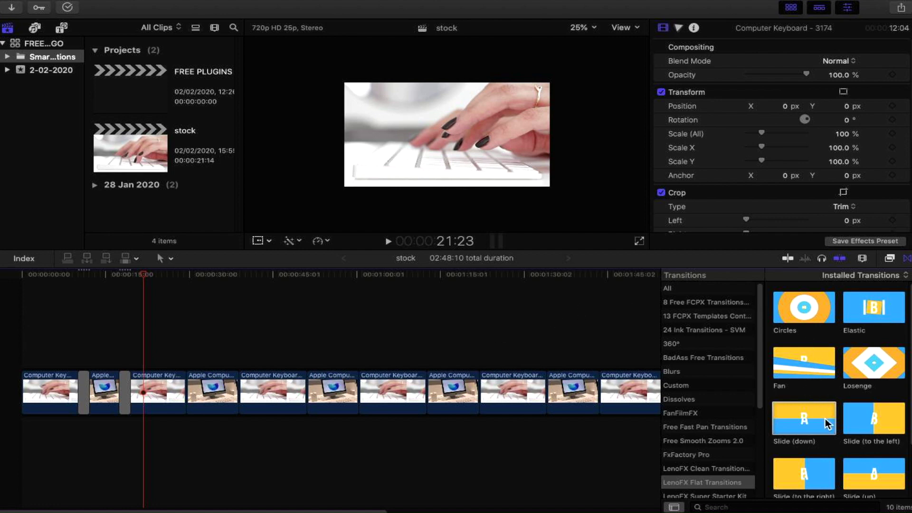
- Add Stripes (to the left) at the next edit point with ripple trim, then cue playback
scroll(825, 430, "down", 3)
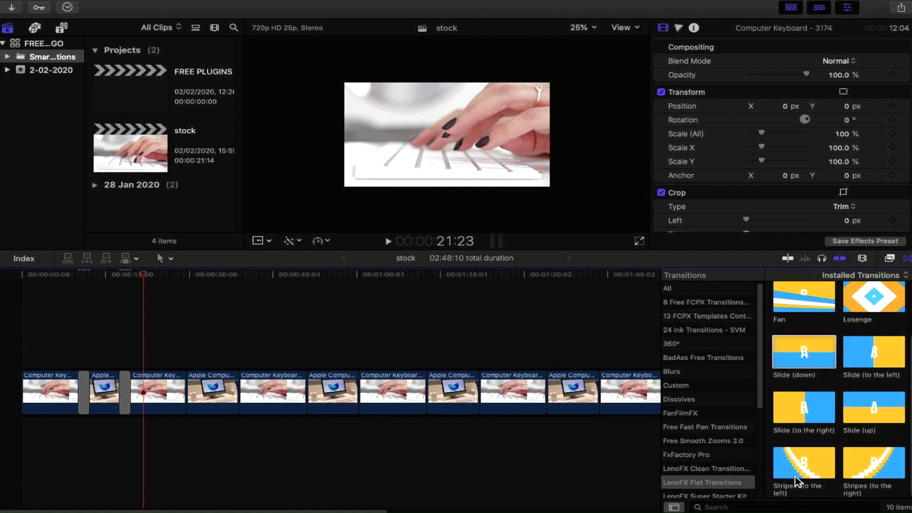
left_click(803, 469)
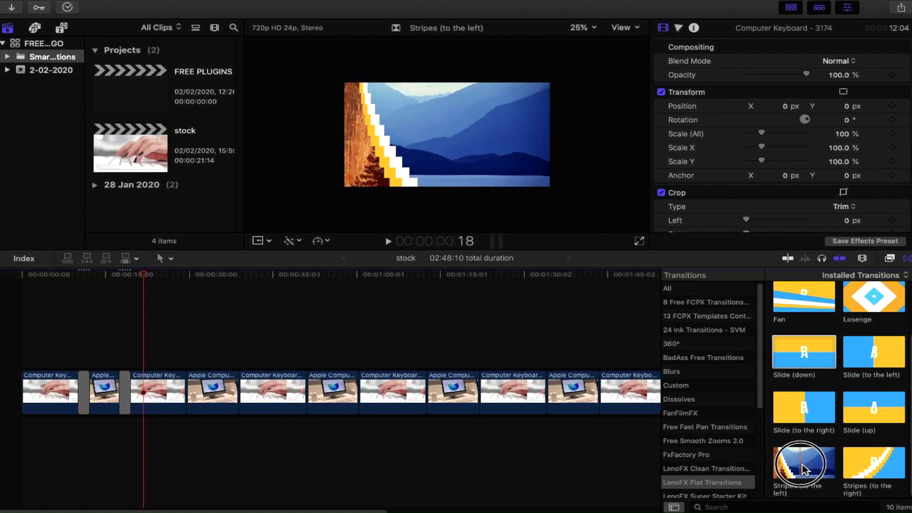
left_click_drag(803, 469, 207, 384)
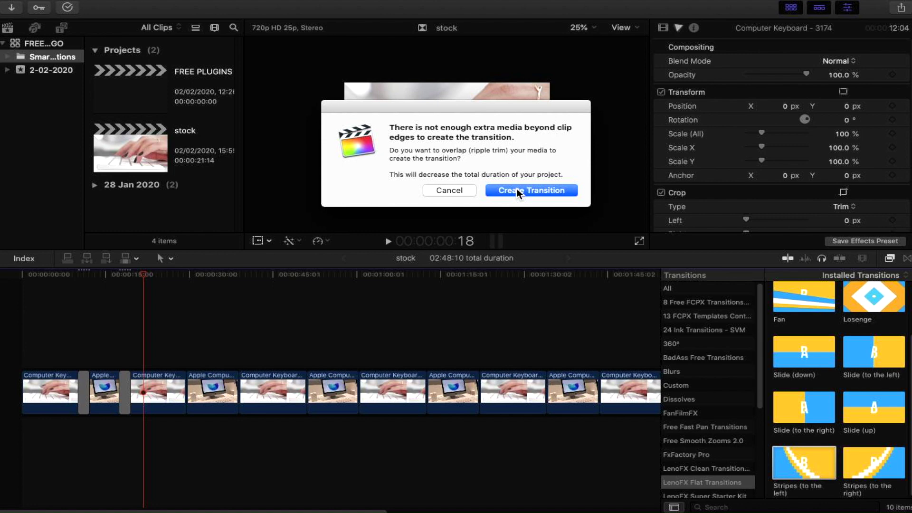
left_click(517, 189)
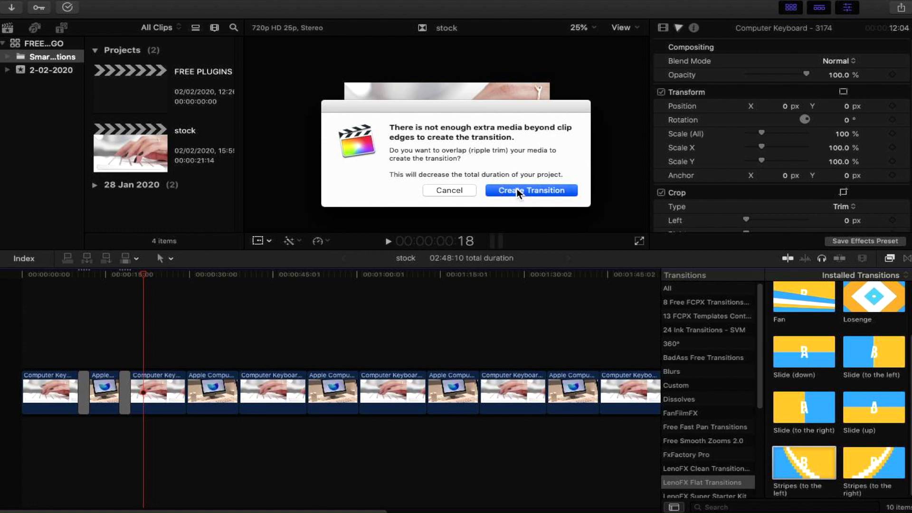
left_click(165, 356)
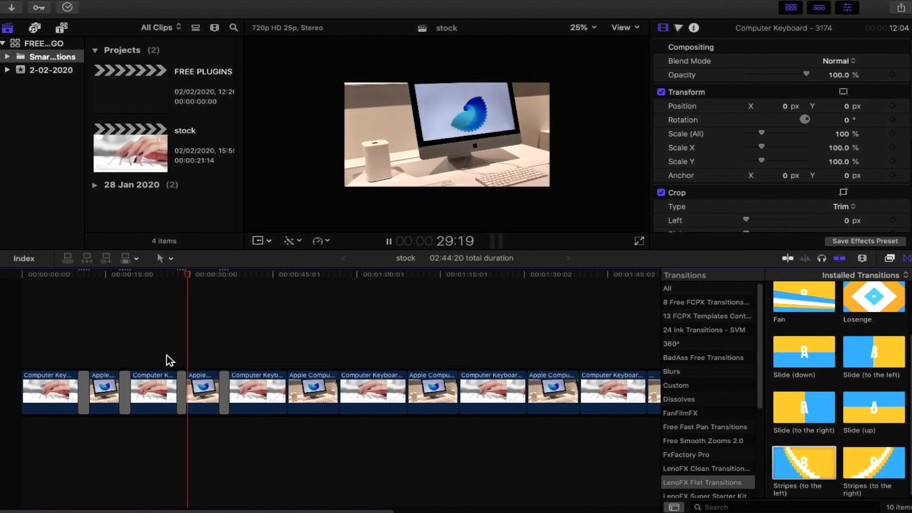
- Set the Stripes transition's Color 1 to dark blue and play back to preview it
left_click(181, 386)
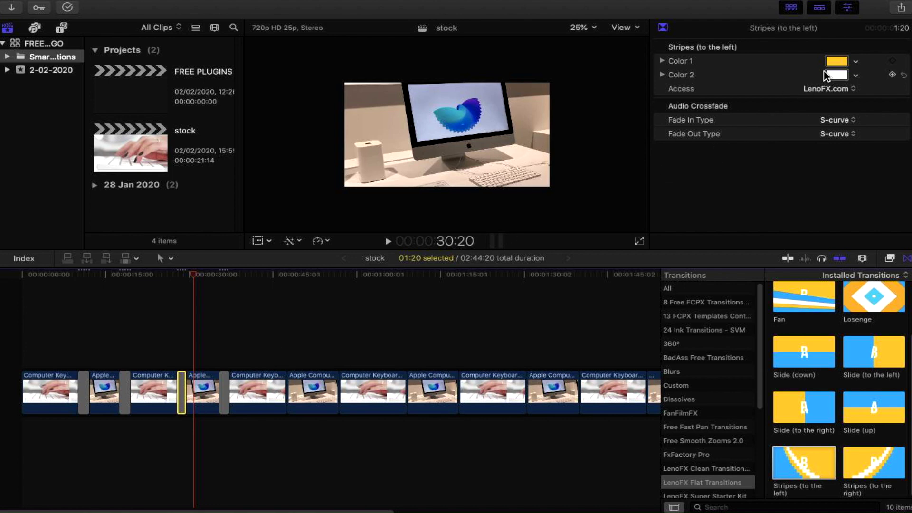
left_click(840, 60)
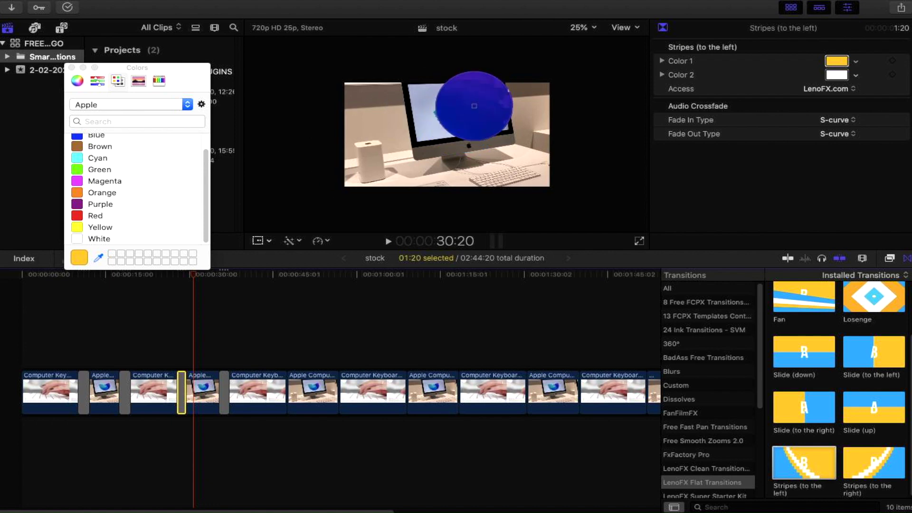
left_click(474, 106)
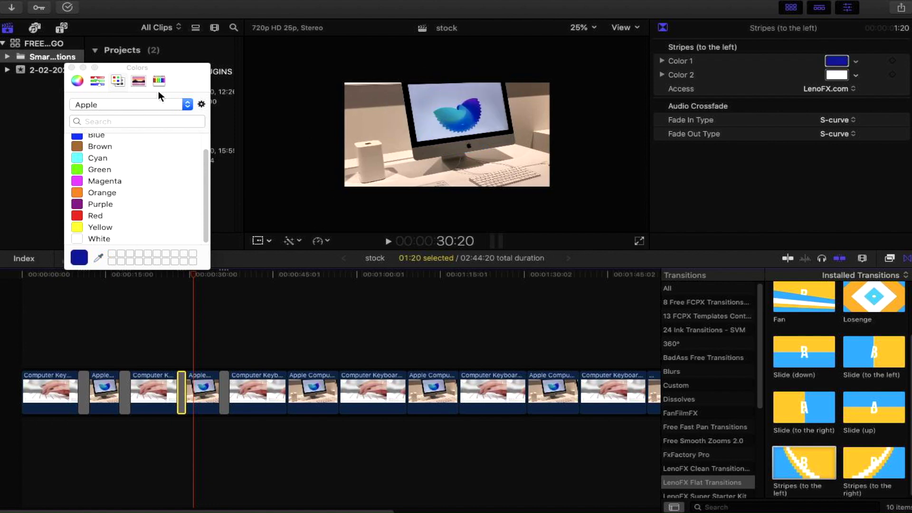
left_click(72, 68)
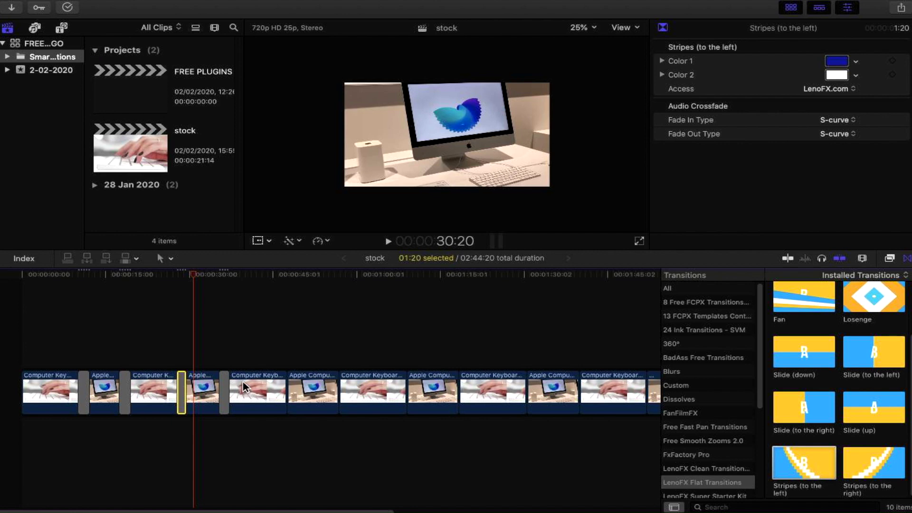
left_click(178, 333)
key("space")
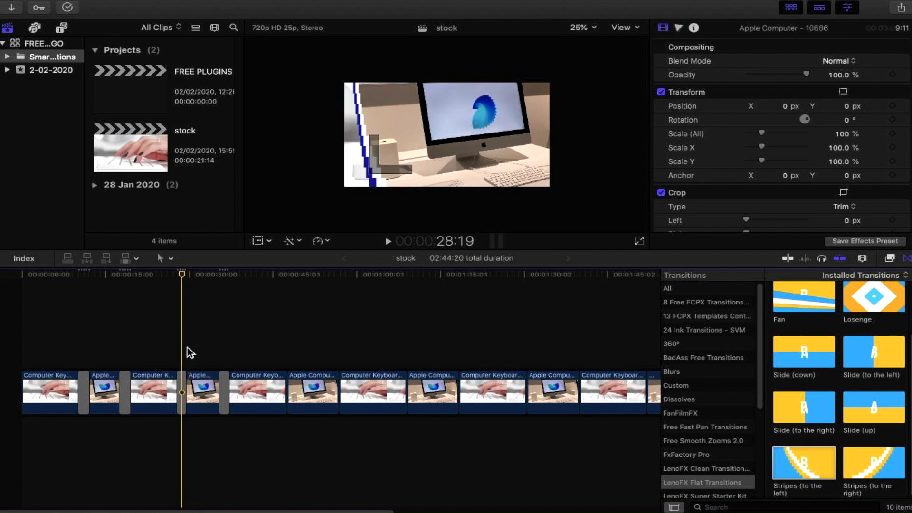
- Set Color 2 to the light blue sampled from the iMac logo
left_click(182, 391)
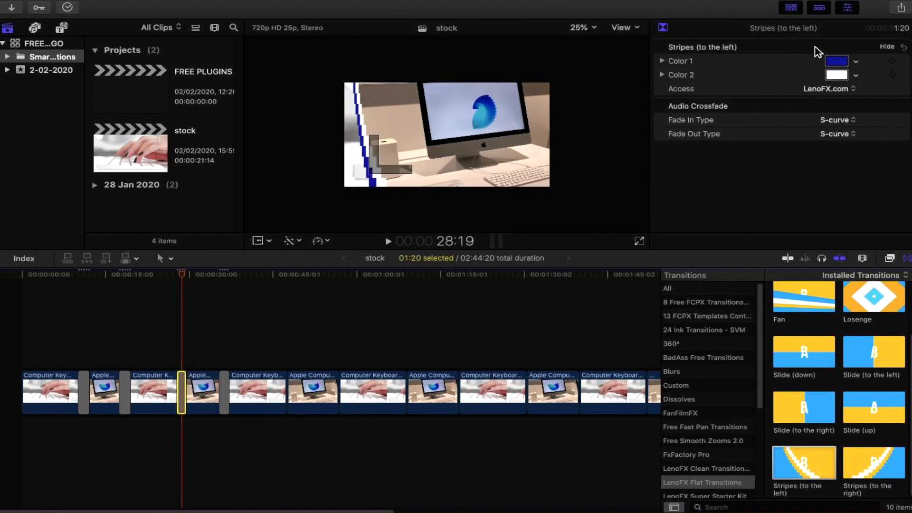
left_click(837, 75)
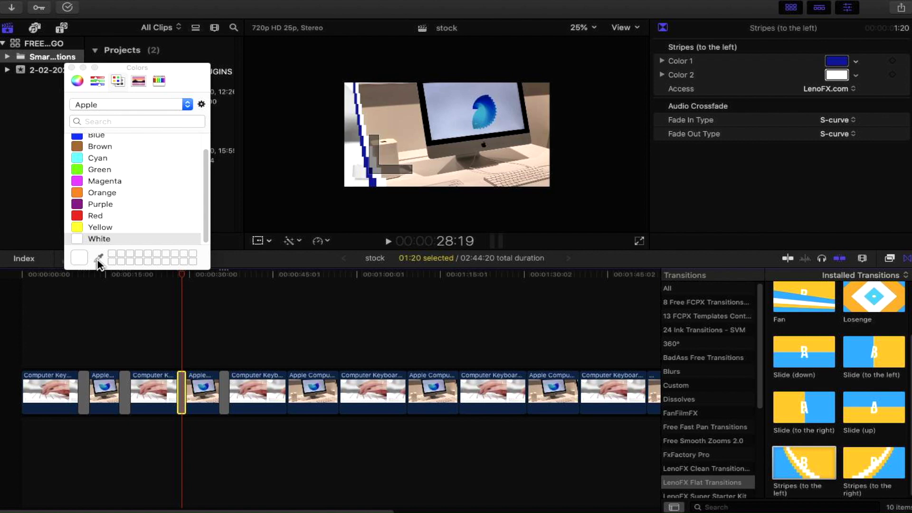
left_click(99, 259)
left_click(484, 113)
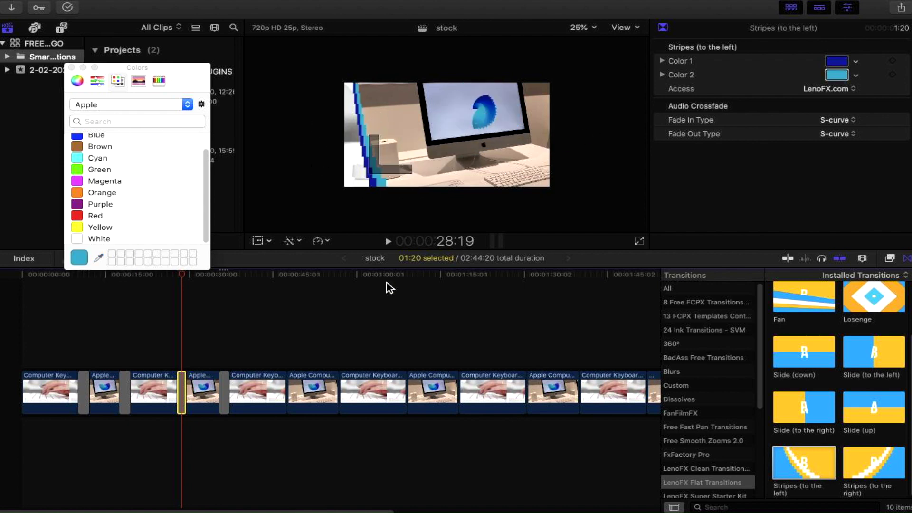
left_click(166, 331)
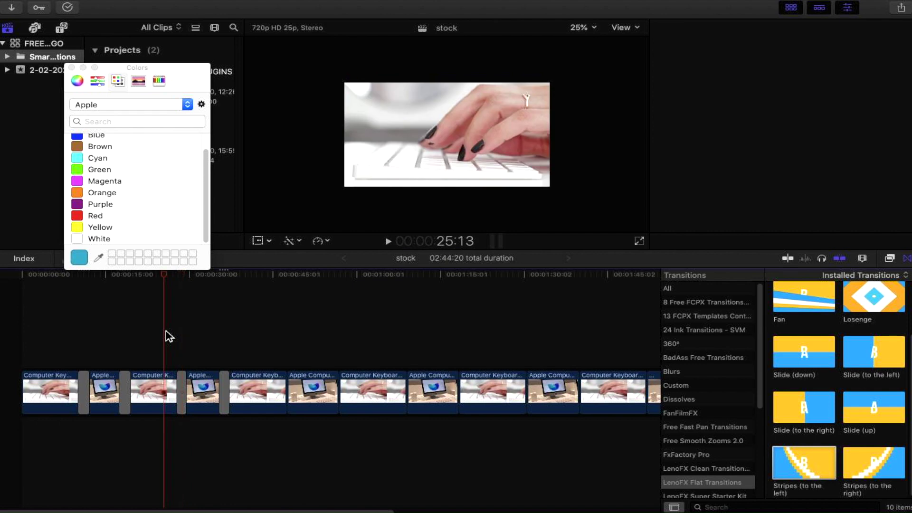
key("space")
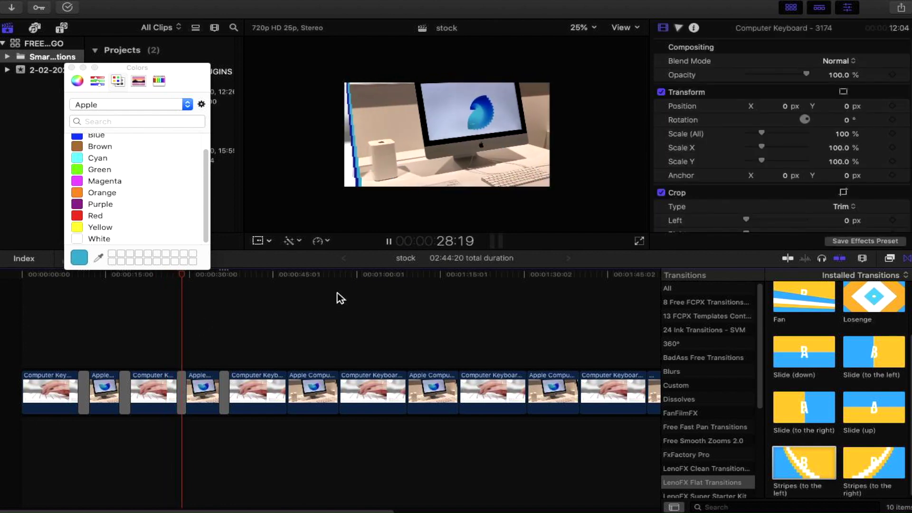
key("space")
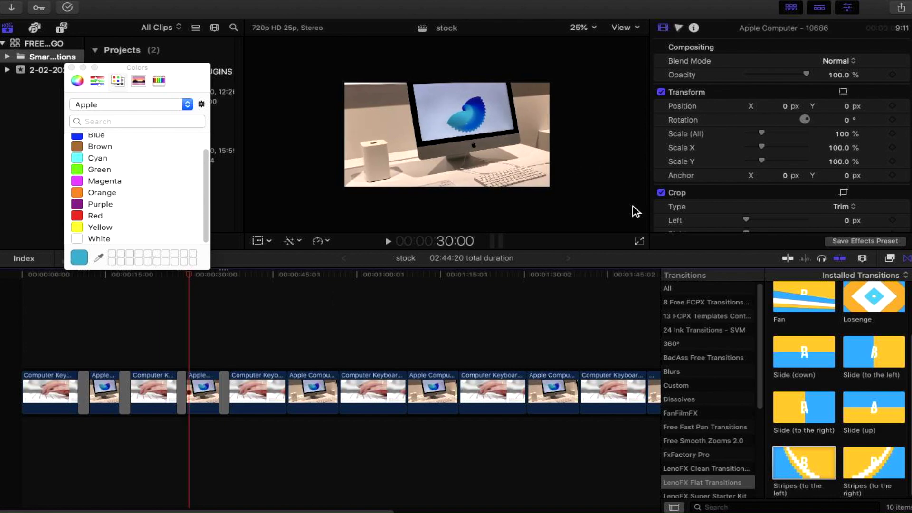
left_click(639, 241)
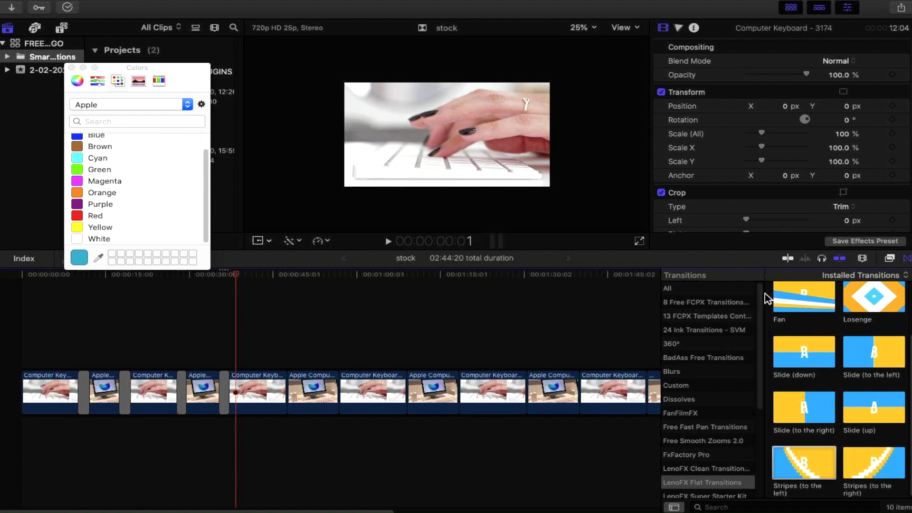
- Add the Fan transition between the next two clips with ripple trim and play it back
left_click_drag(803, 301, 372, 386)
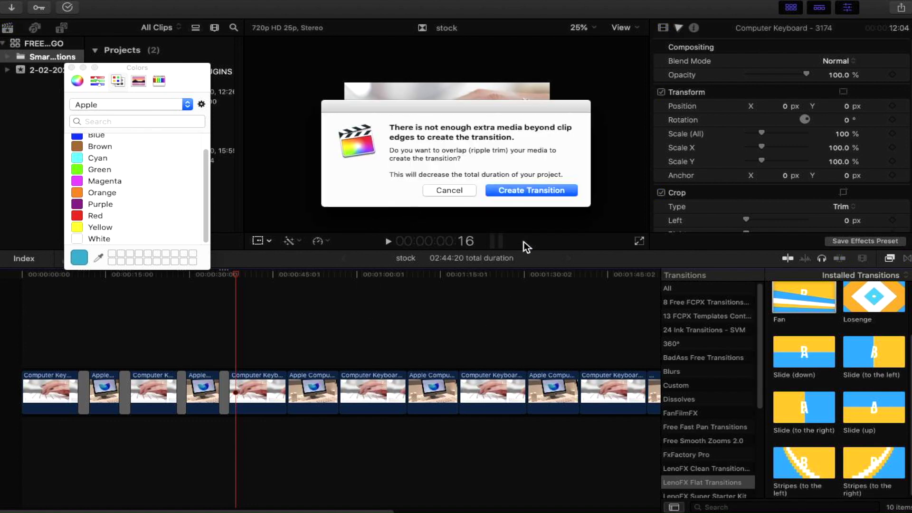
left_click(528, 193)
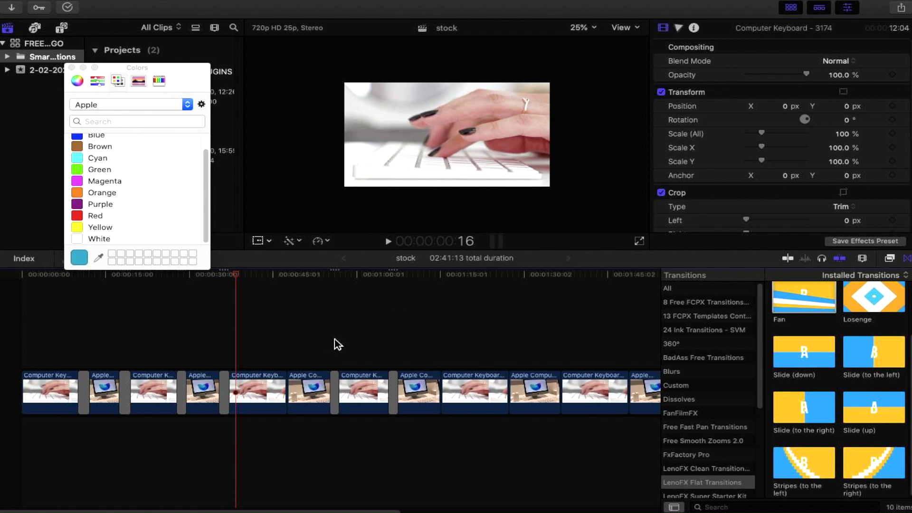
key("space")
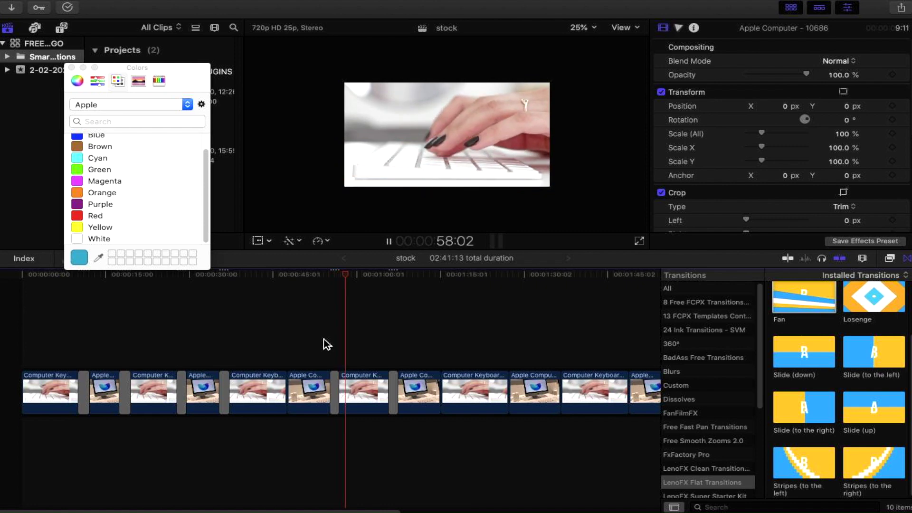
key("space")
- Close the Colors window and render the first Fan transition with Render Selection
left_click(72, 68)
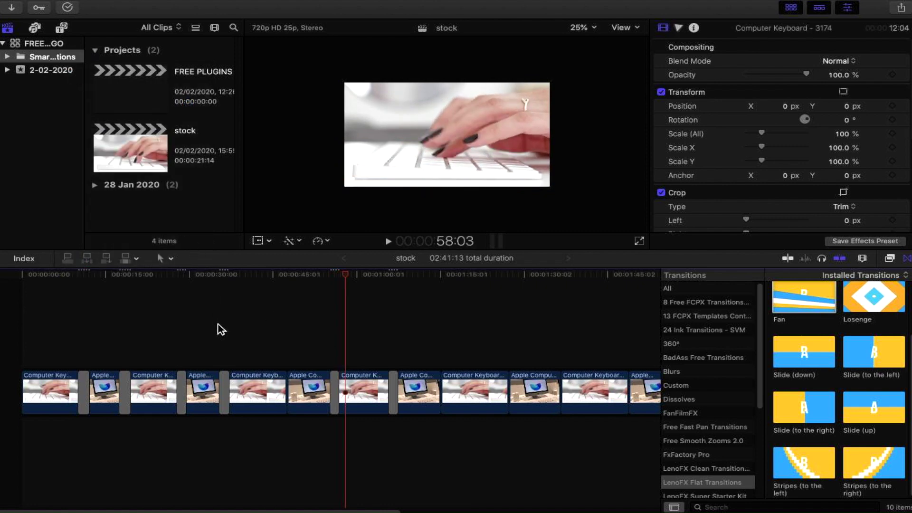
left_click(334, 391)
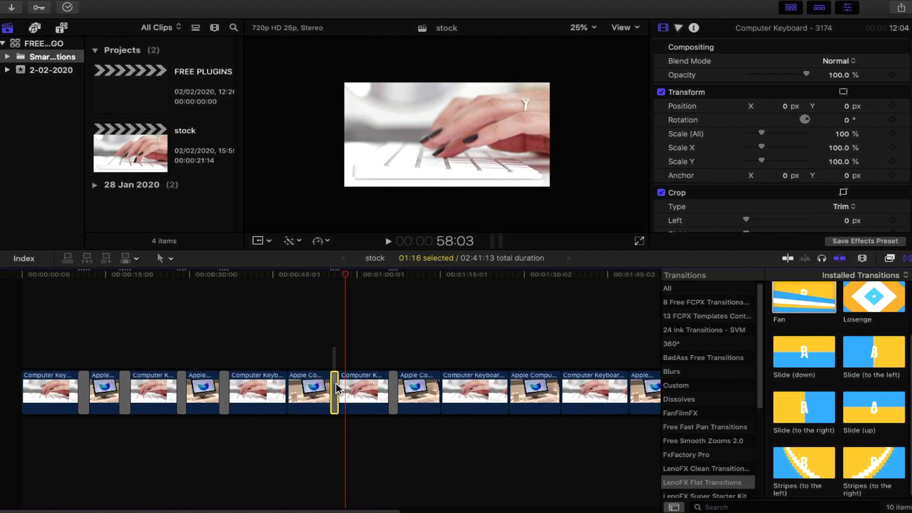
mouse_move(182, 3)
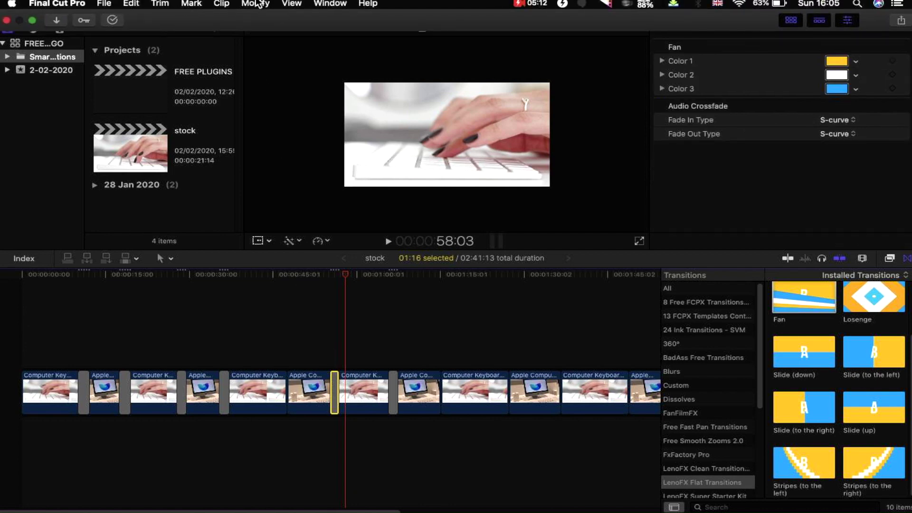
left_click(255, 4)
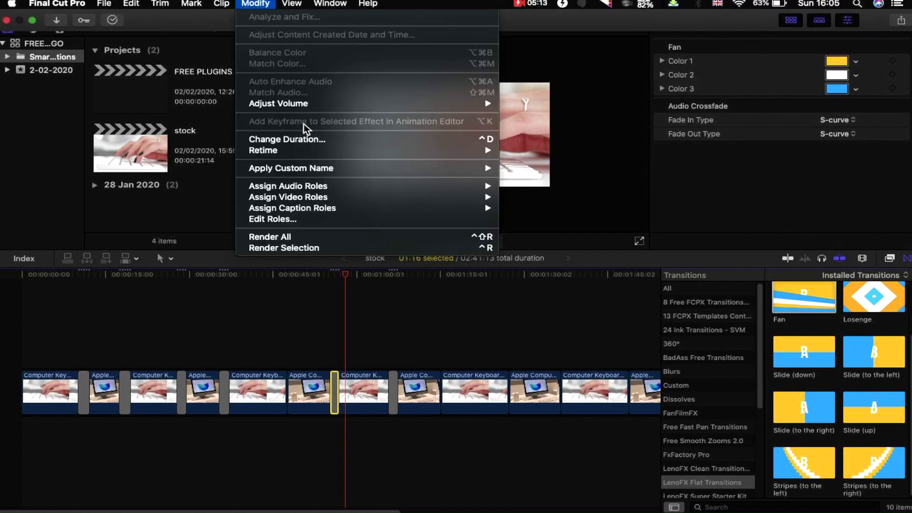
left_click(299, 248)
- Render the second Fan transition and play back both rendered transitions
left_click(394, 392)
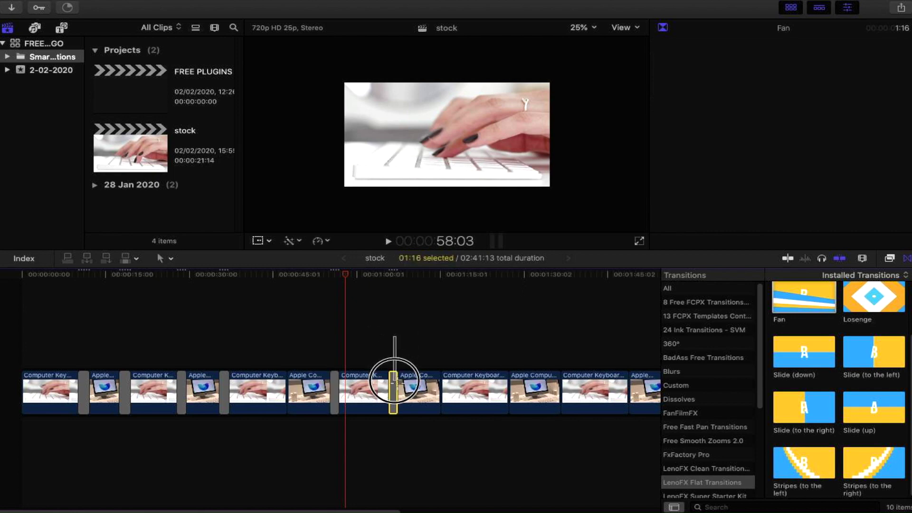
mouse_move(173, 4)
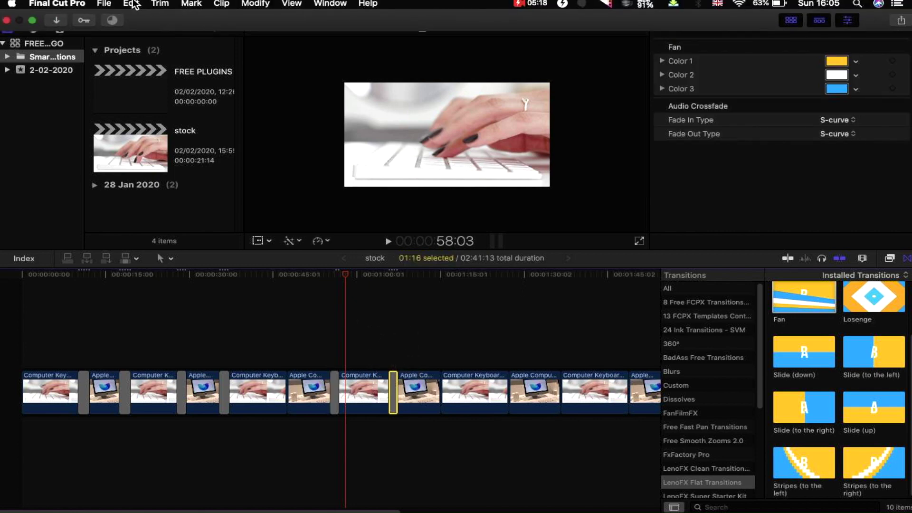
left_click(269, 4)
left_click(312, 247)
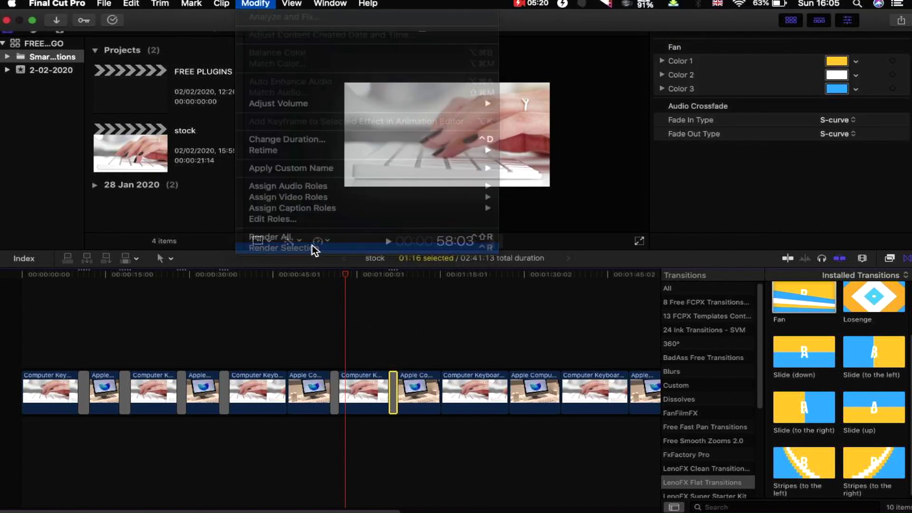
mouse_move(70, 5)
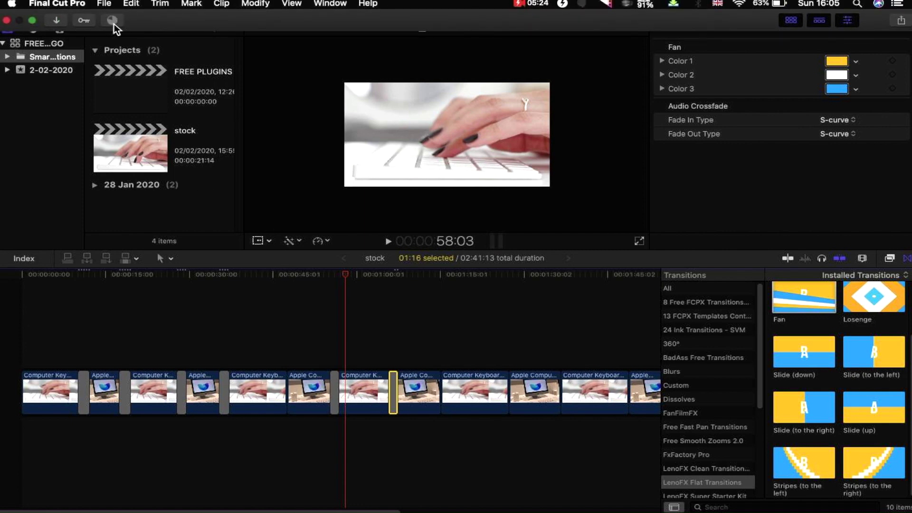
left_click(317, 297)
key("space")
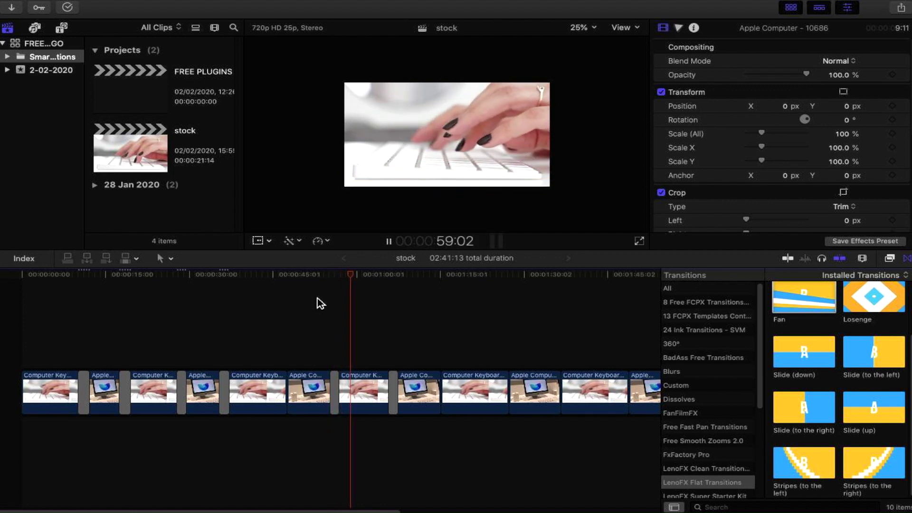
key("space")
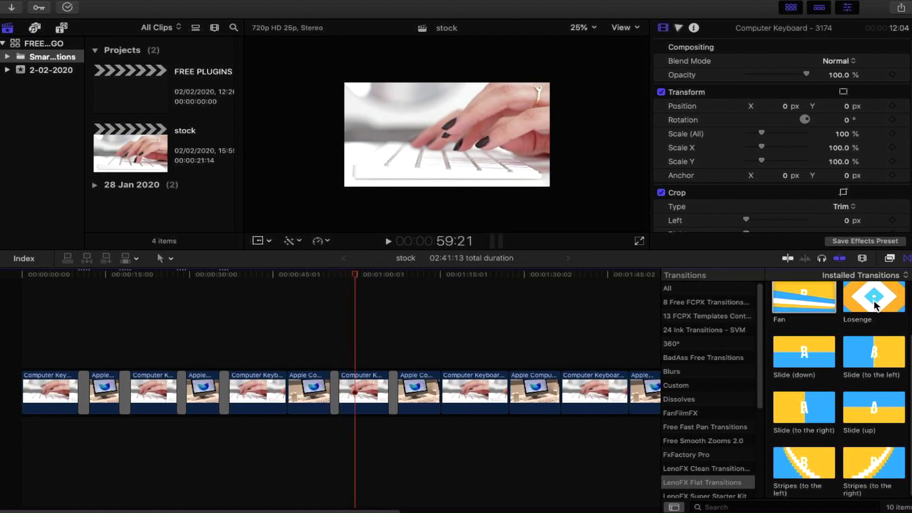
- Add the Losenge transition at the next edit point with ripple trim and play it back
mouse_move(877, 302)
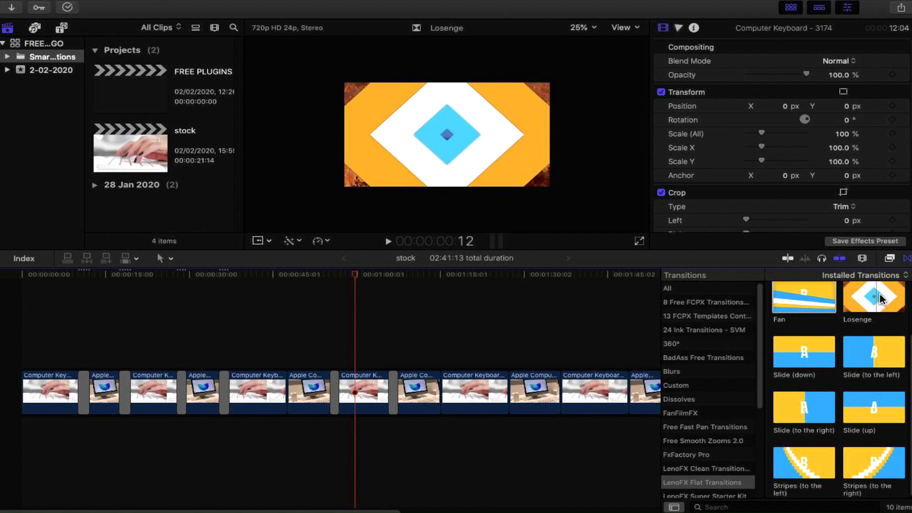
left_click(876, 297)
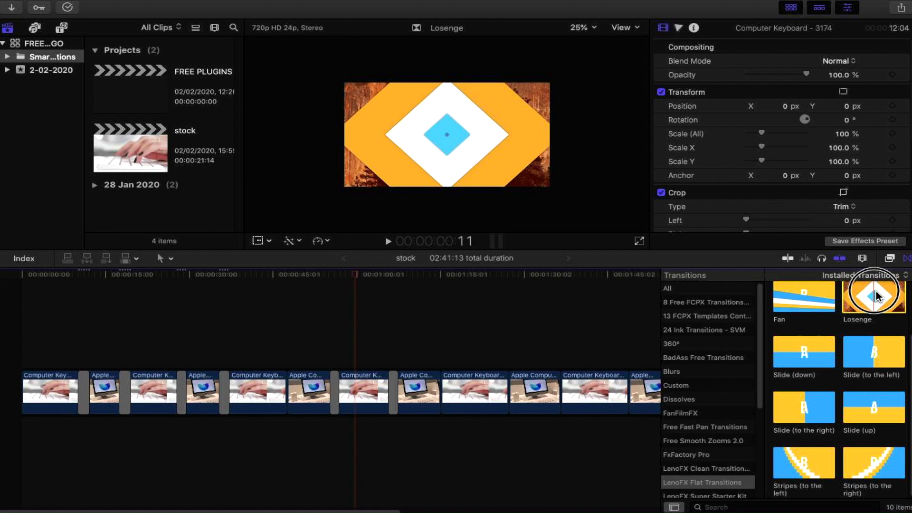
left_click_drag(876, 297, 474, 390)
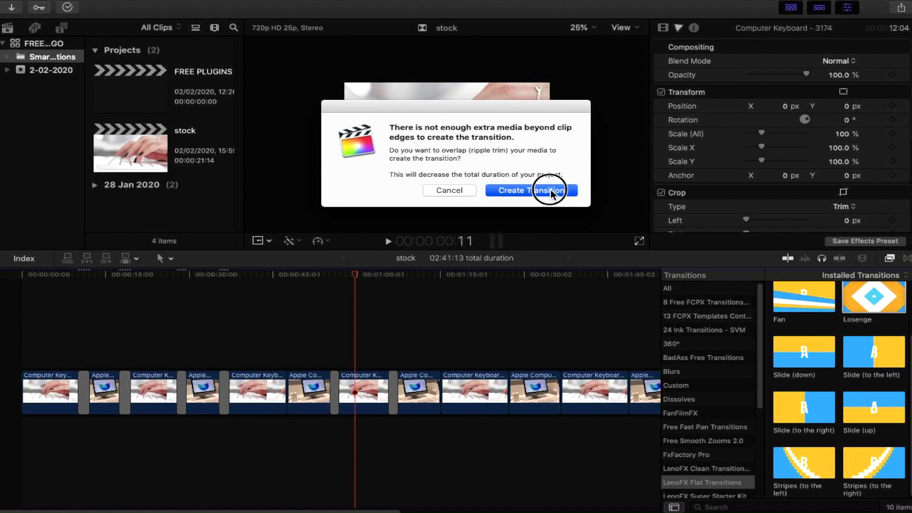
left_click(550, 192)
left_click(435, 344)
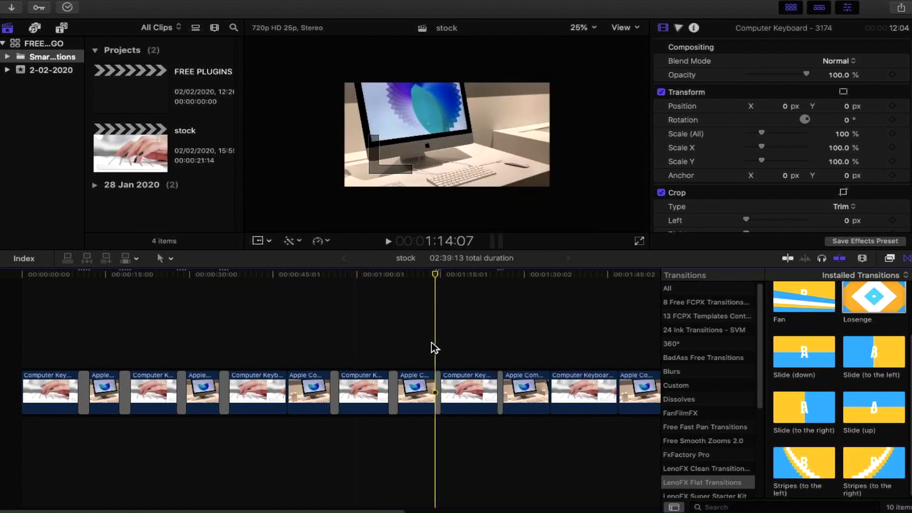
key("space")
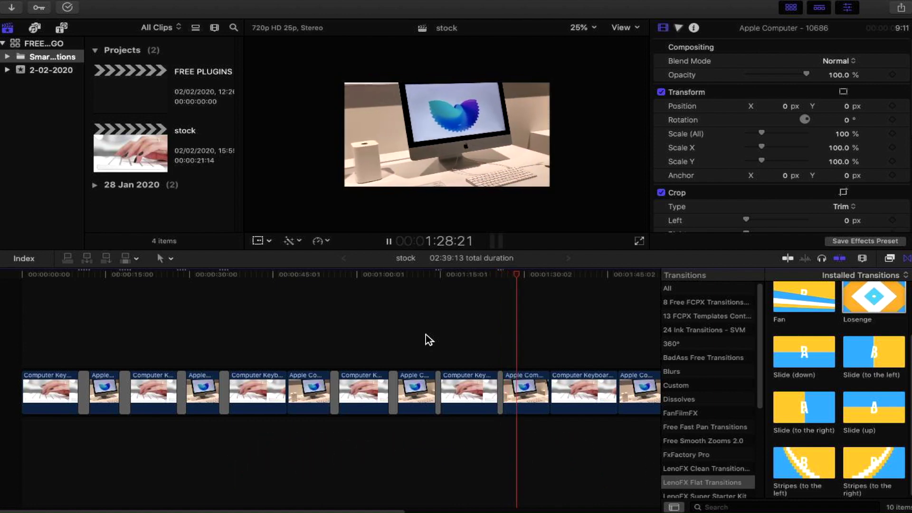
scroll(854, 393, "up", 3)
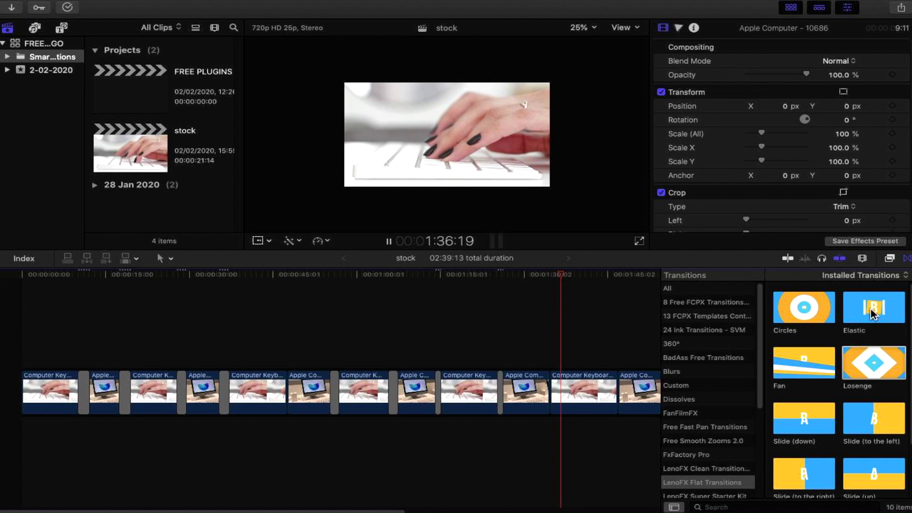
key("space")
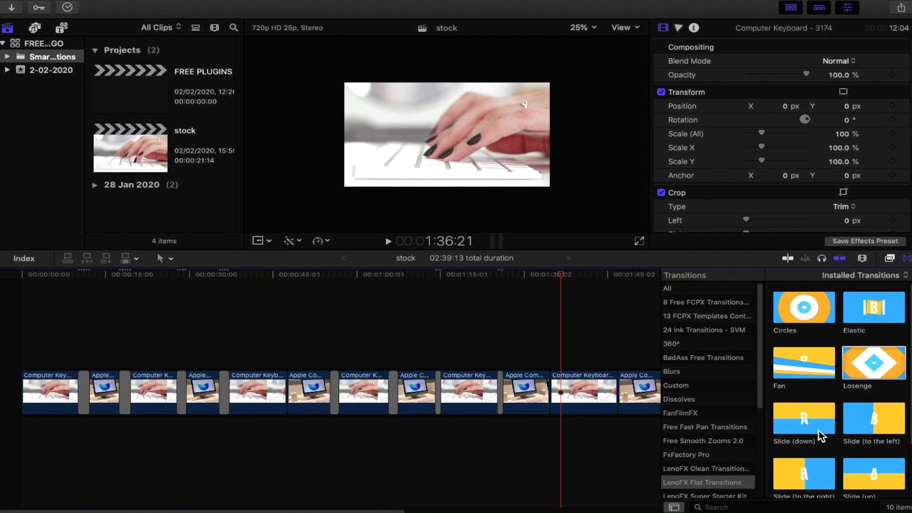